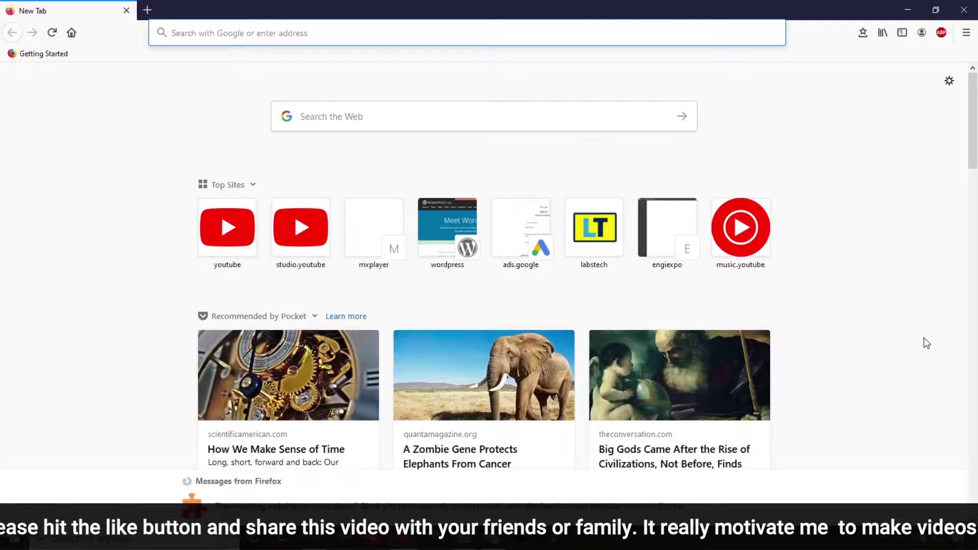
# - Load google.com, search for 'blog', and scroll through the results
pyautogui.write('google.com/')
pyautogui.press('Return')
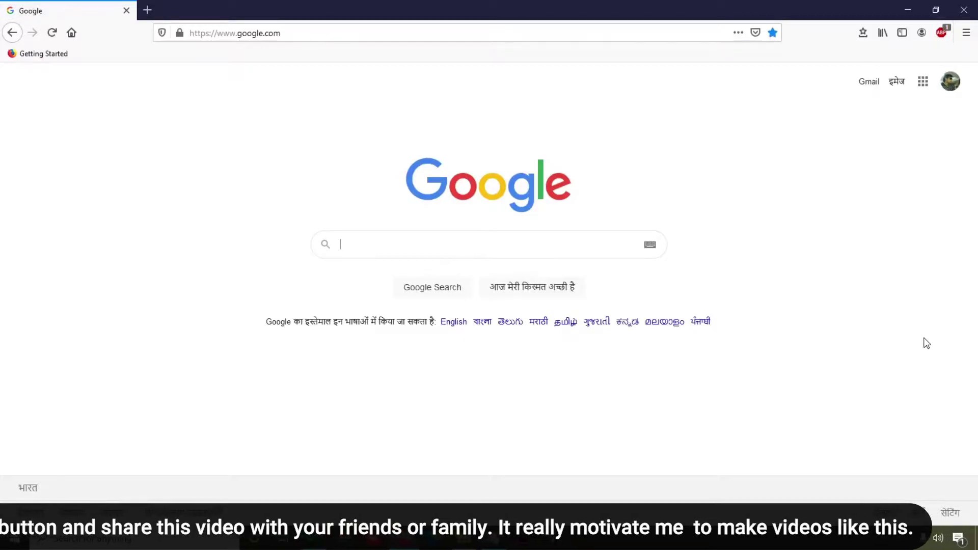
pyautogui.write('blog')
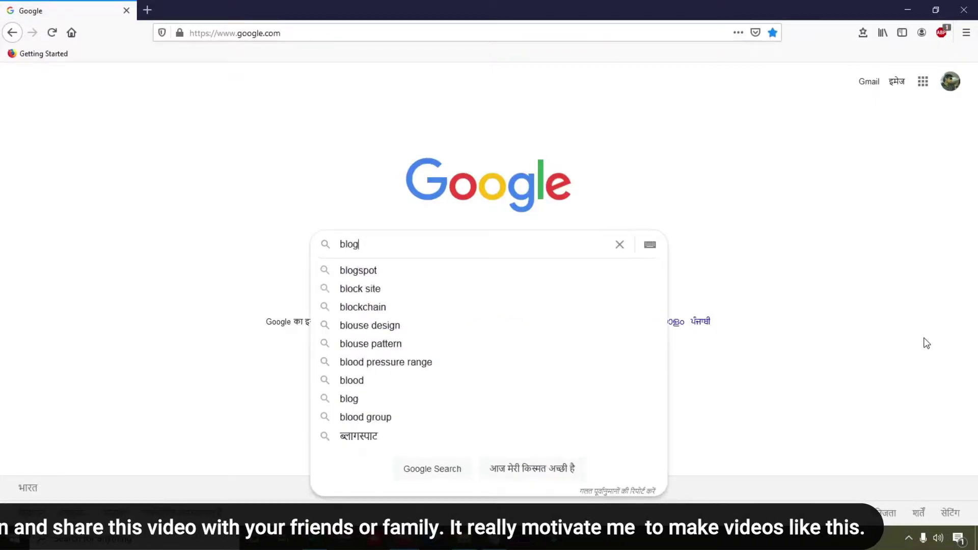
pyautogui.press('Return')
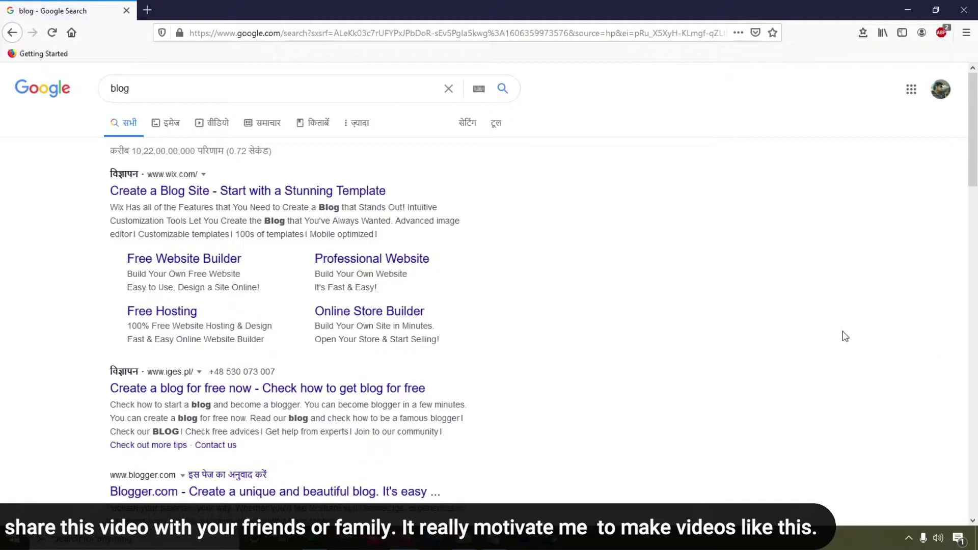
pyautogui.scroll(-2, 55, 449)
pyautogui.scroll(-5, 51, 446)
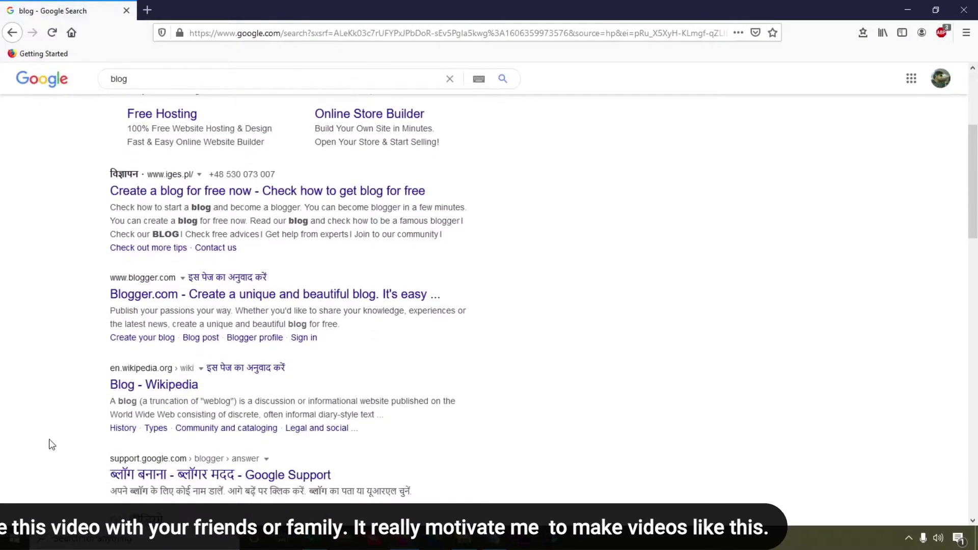
# - Open the Blog - Wikipedia, The Keyword | Google and What is a Blog? results in new tabs
pyautogui.rightClick(173, 261)
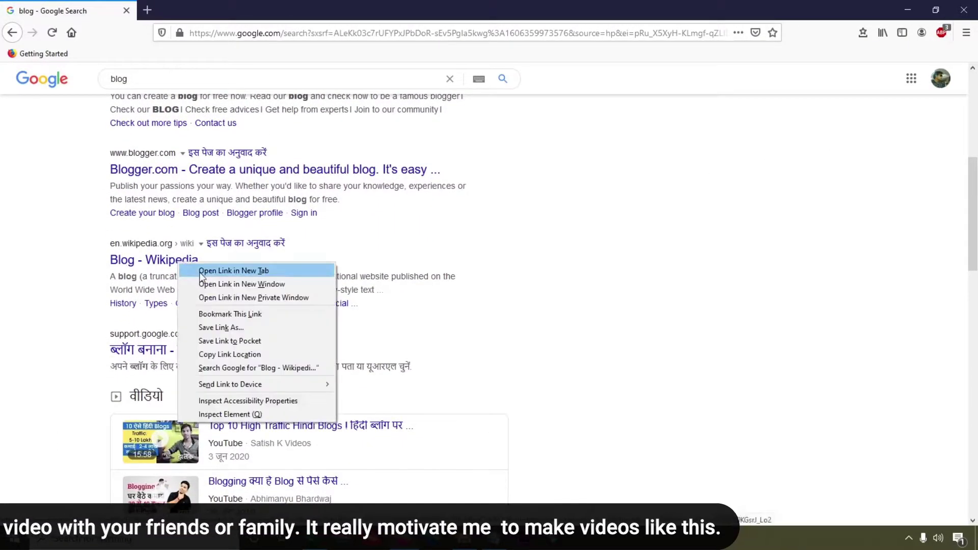
pyautogui.click(209, 270)
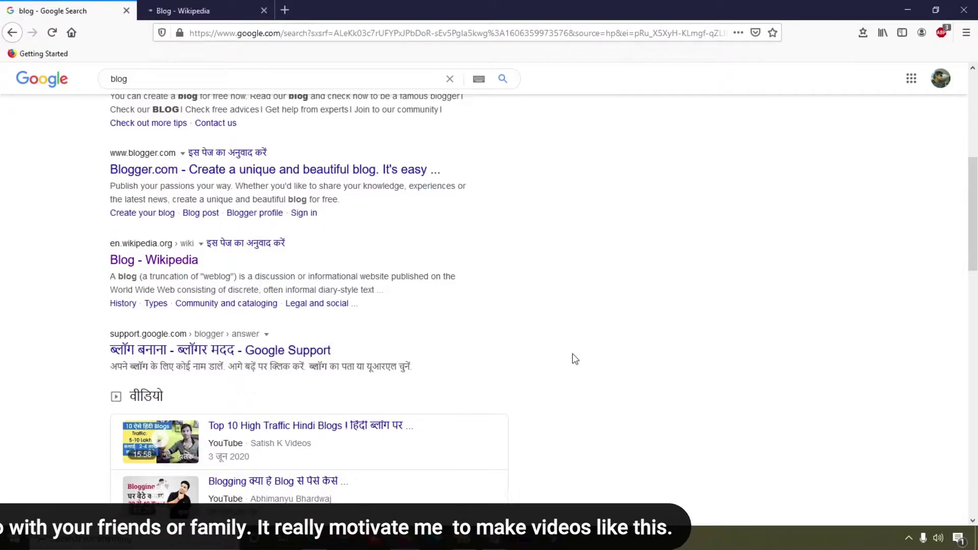
pyautogui.scroll(-7, 575, 360)
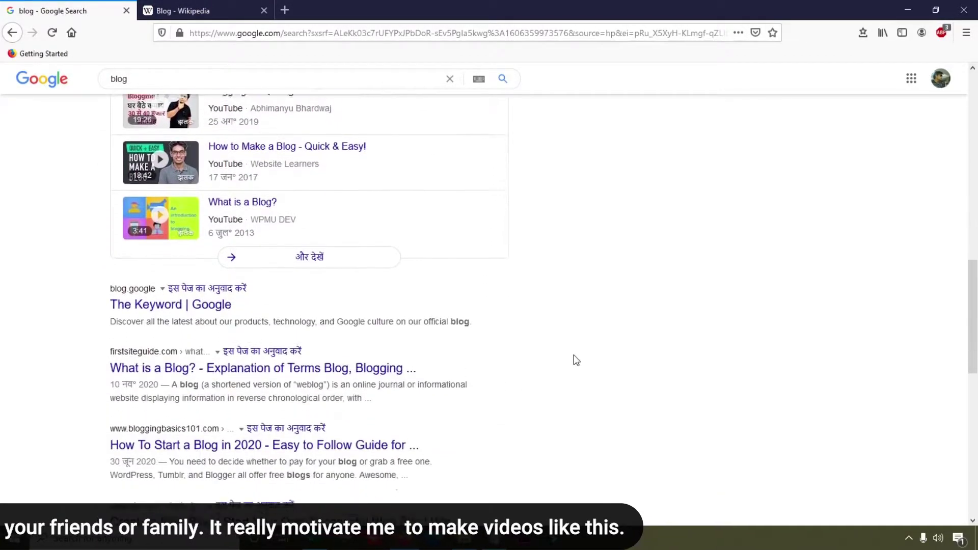
pyautogui.scroll(-3, 574, 355)
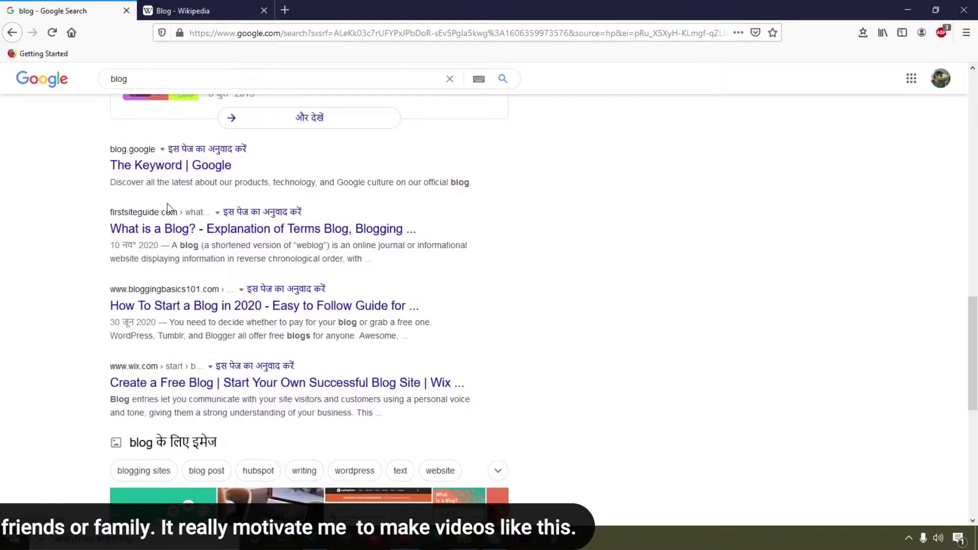
pyautogui.rightClick(187, 179)
pyautogui.rightClick(178, 164)
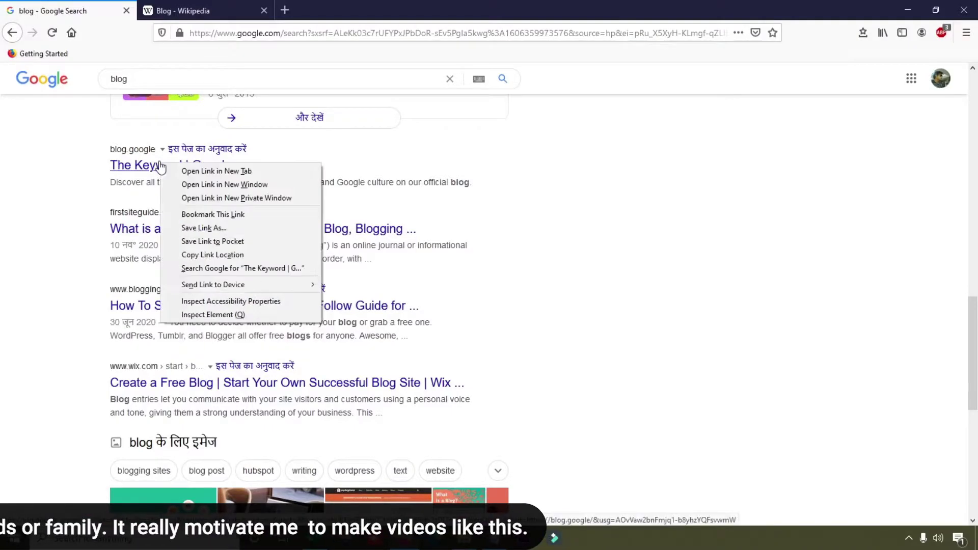
pyautogui.click(192, 173)
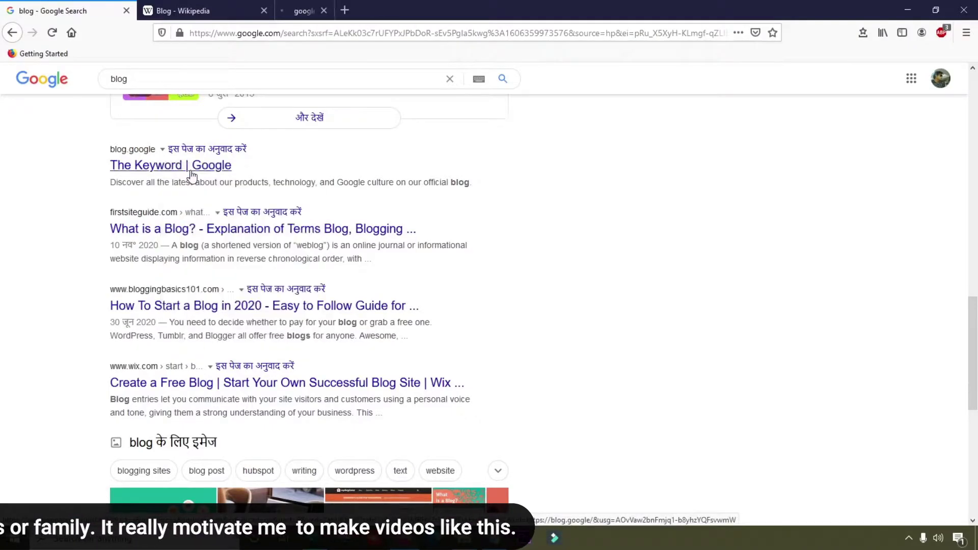
pyautogui.rightClick(168, 306)
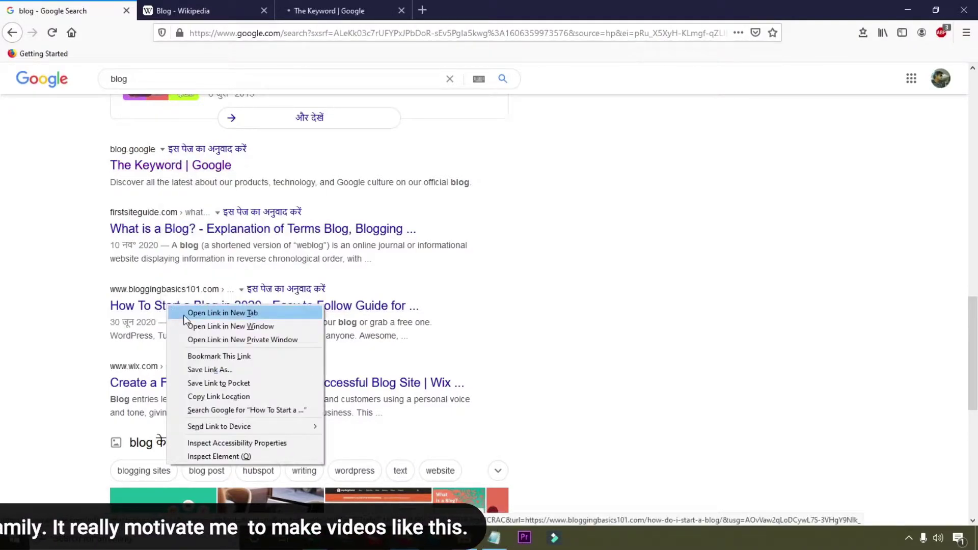
pyautogui.rightClick(151, 243)
pyautogui.rightClick(170, 229)
pyautogui.rightClick(181, 234)
pyautogui.click(204, 243)
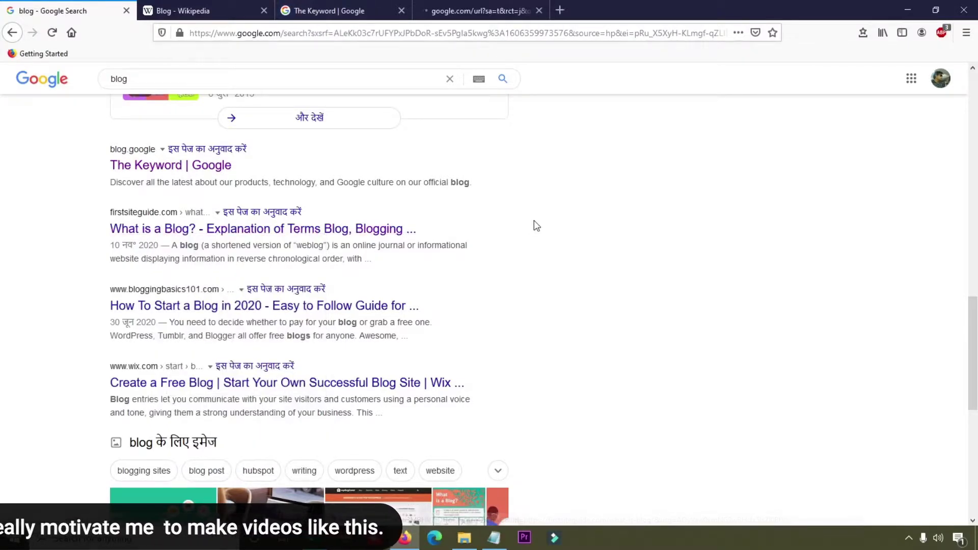
# - Look through each new tab, finishing on the Blog - Wikipedia article
pyautogui.click(229, 17)
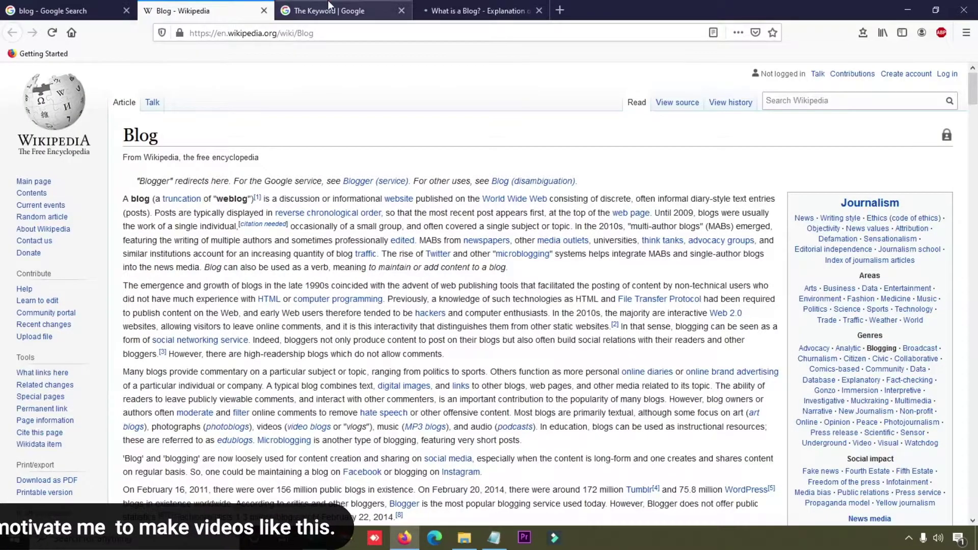
pyautogui.click(331, 9)
pyautogui.click(484, 2)
pyautogui.click(335, 8)
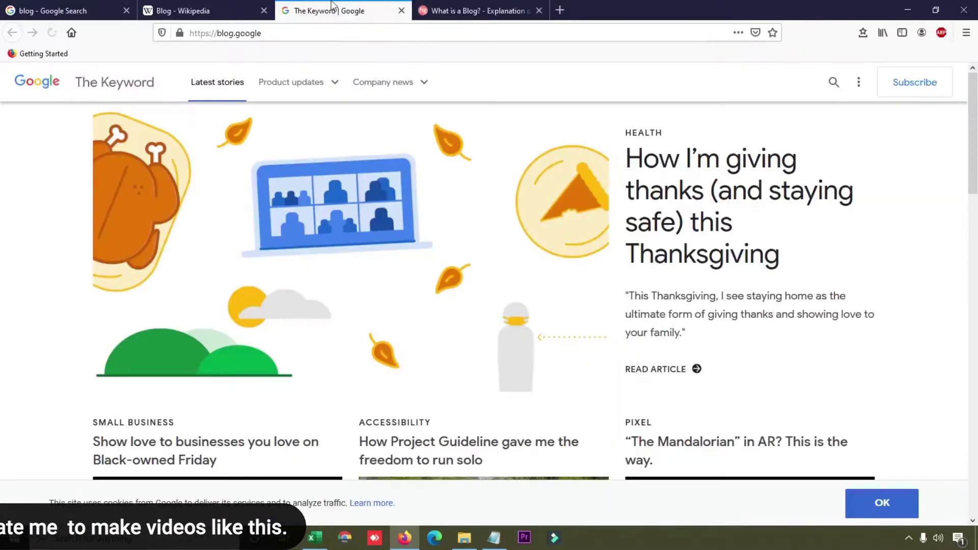
pyautogui.click(219, 17)
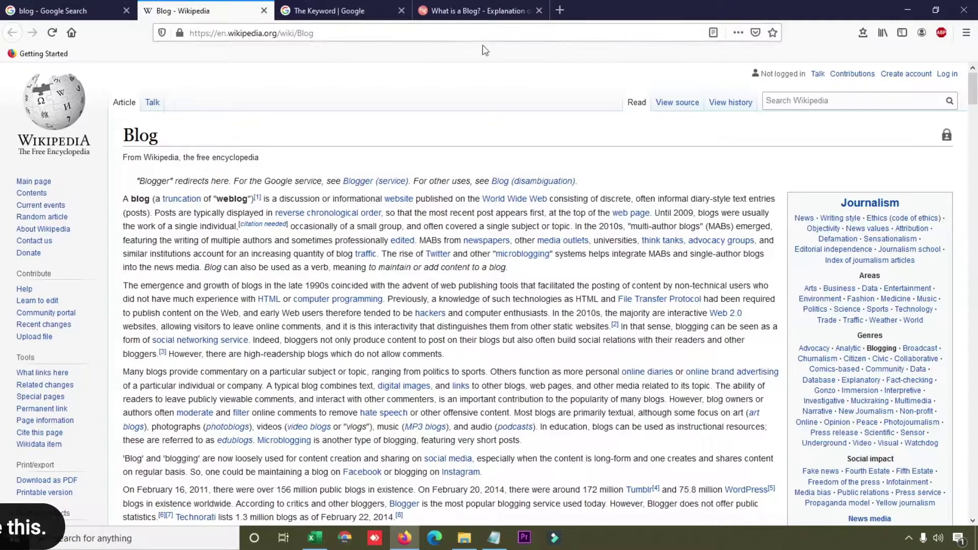
# - Bookmark the Wikipedia Blog article with the name 'Blog - Wikipedia - 1'
pyautogui.click(773, 32)
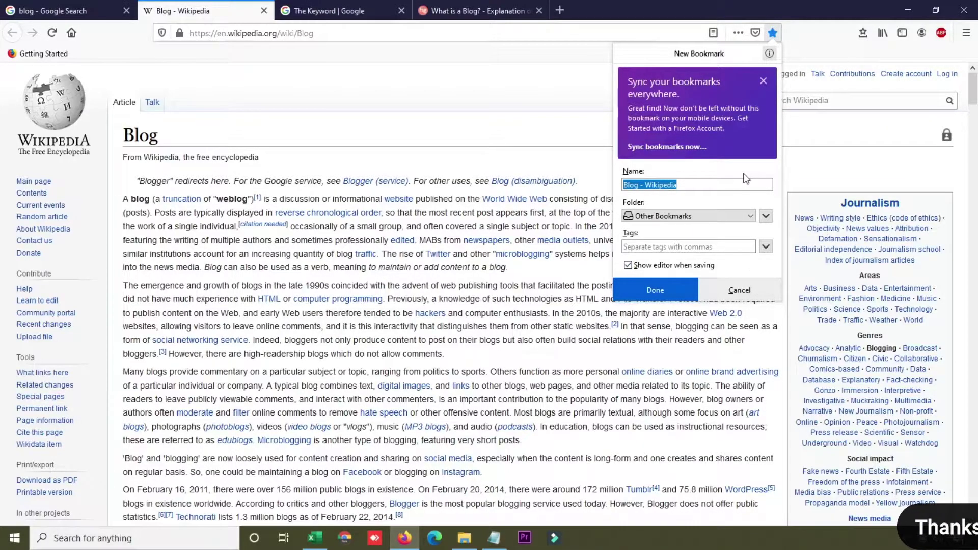
pyautogui.click(708, 184)
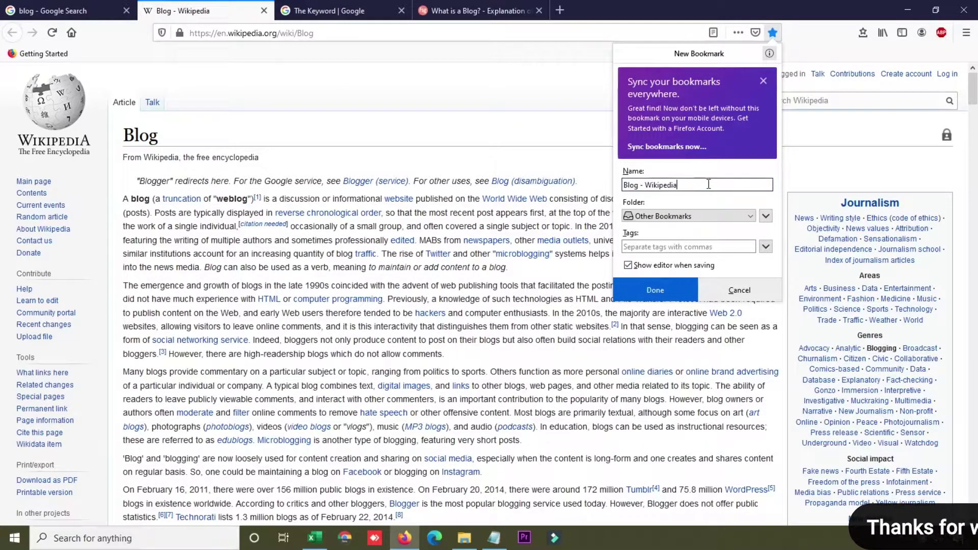
pyautogui.write('b')
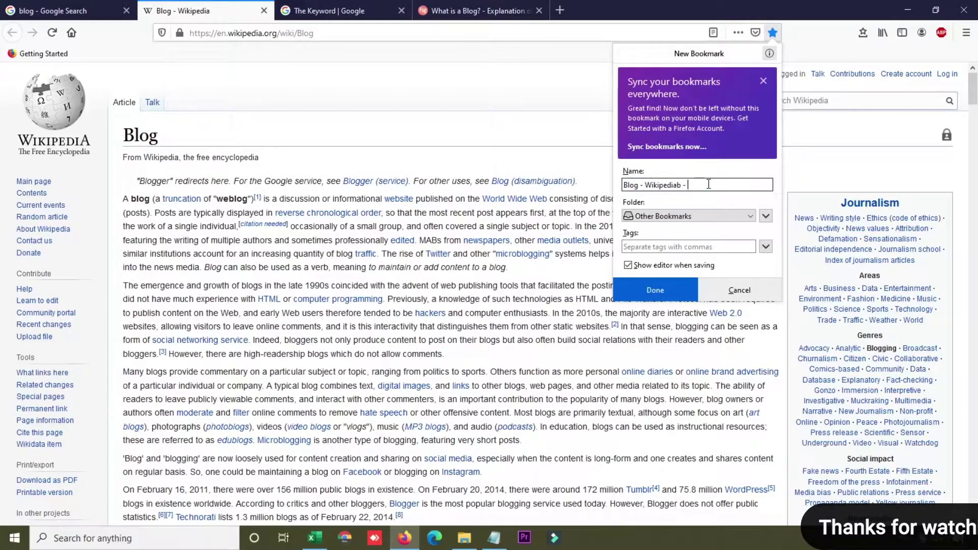
pyautogui.press('BackSpace')
pyautogui.write('- 1')
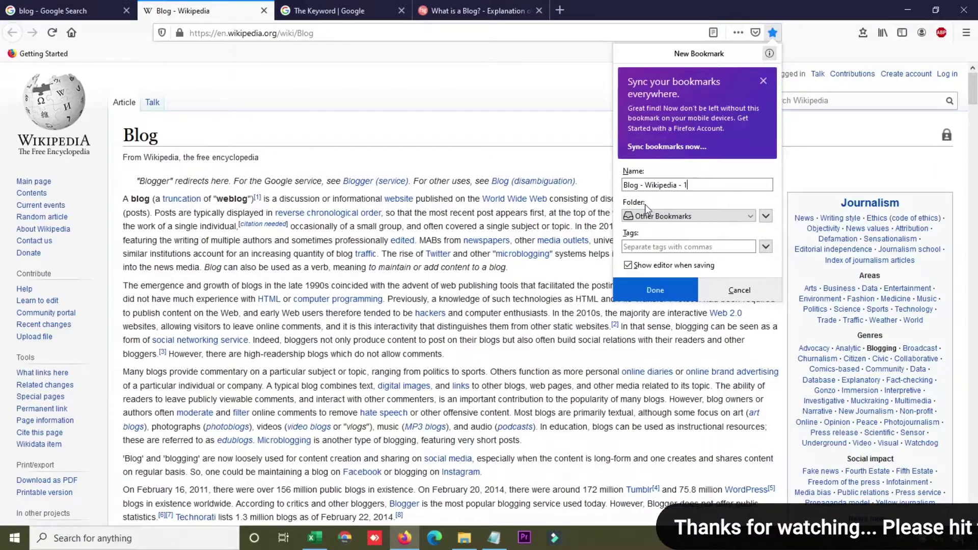
pyautogui.click(723, 222)
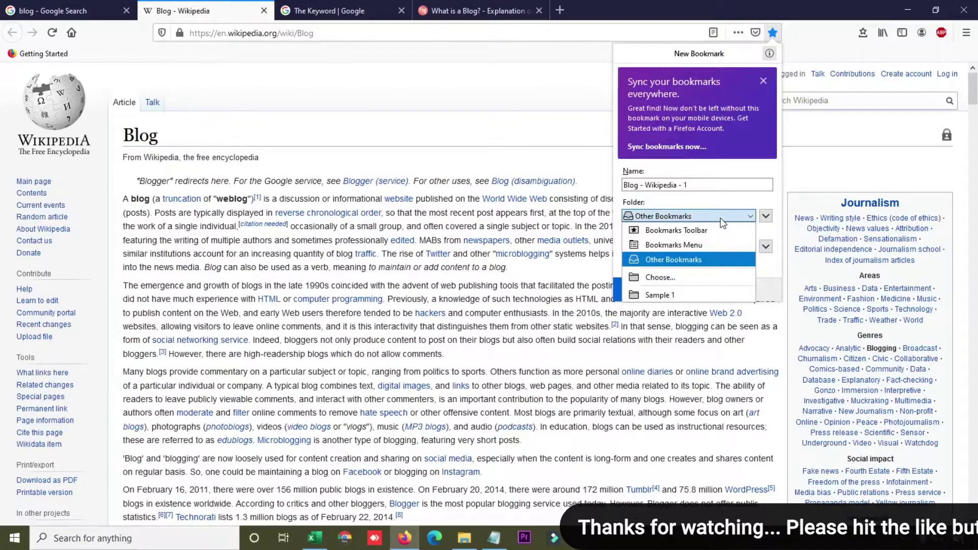
# - Expand the bookmark folder tree and add a new folder under Other Bookmarks
pyautogui.click(660, 278)
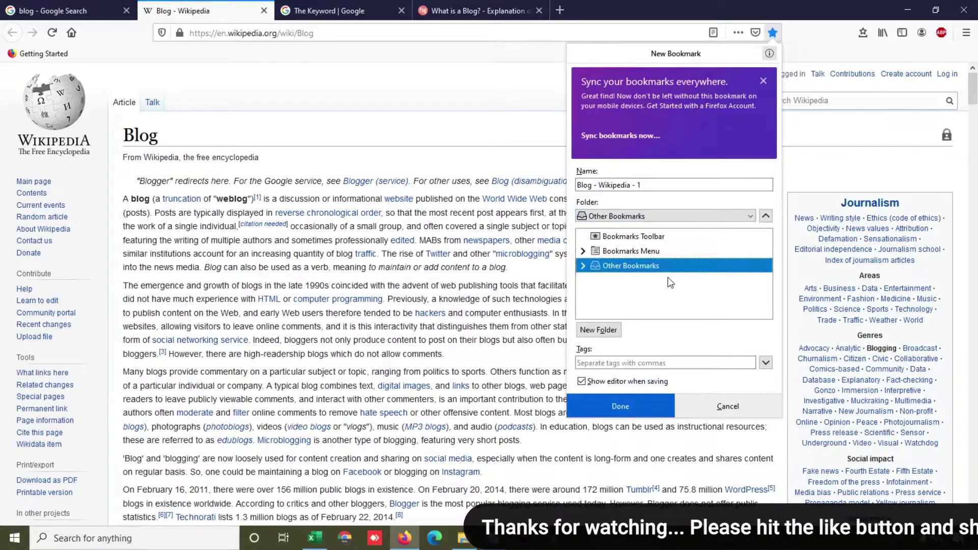
pyautogui.click(607, 331)
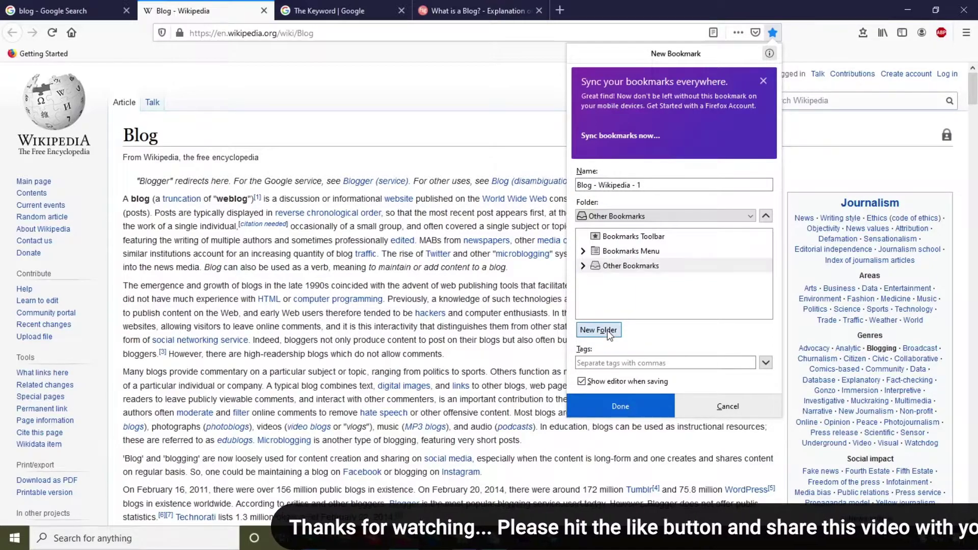
pyautogui.click(620, 265)
pyautogui.click(620, 294)
pyautogui.rightClick(619, 294)
pyautogui.press('Escape')
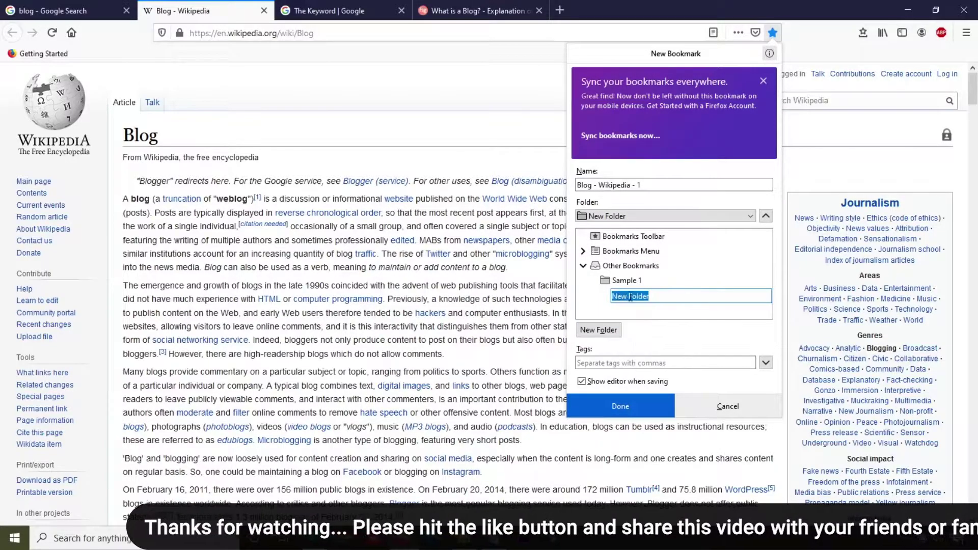
# - Replace the new folder's placeholder name with 'Export - My Websites'
pyautogui.click(656, 298)
pyautogui.moveTo(657, 298); pyautogui.dragTo(613, 295)
pyautogui.click(635, 299)
pyautogui.press('Return')
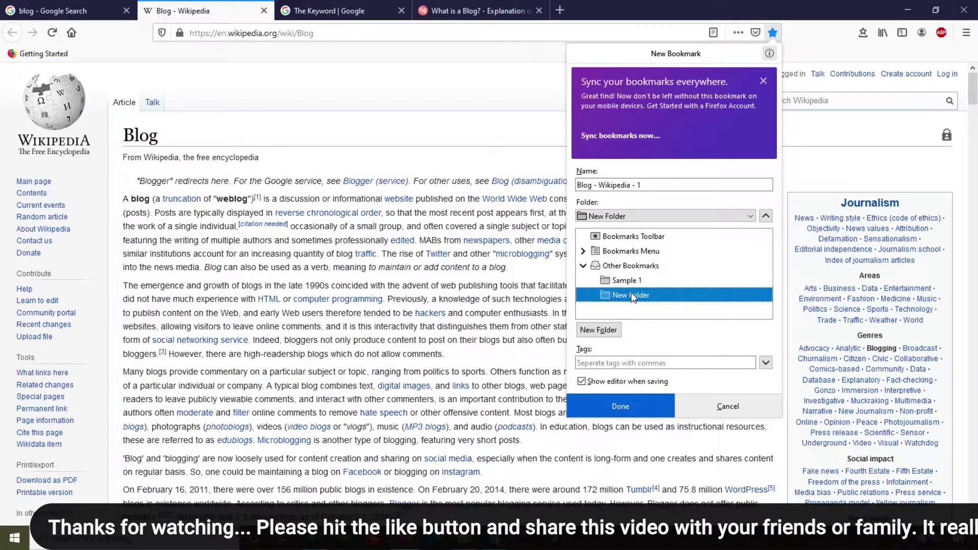
pyautogui.click(632, 297)
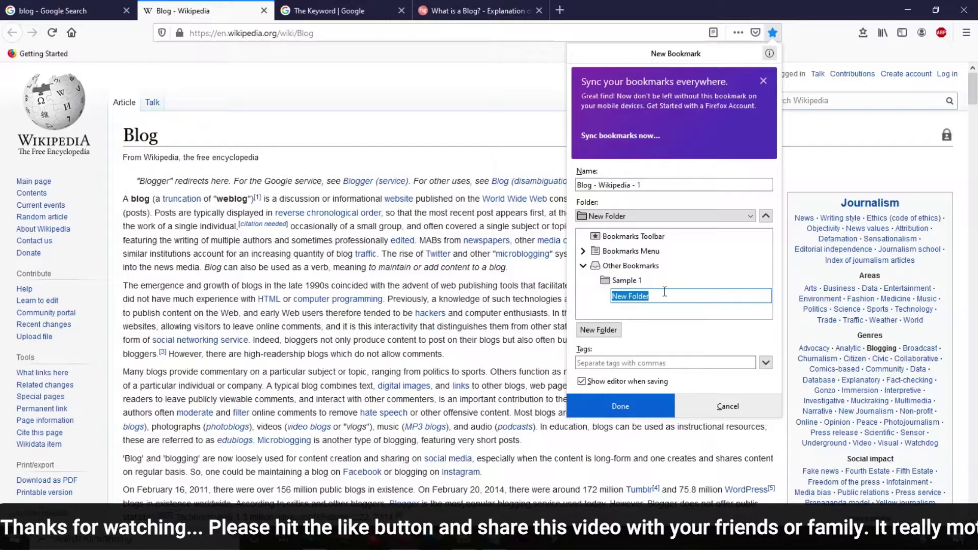
pyautogui.press('BackSpace')
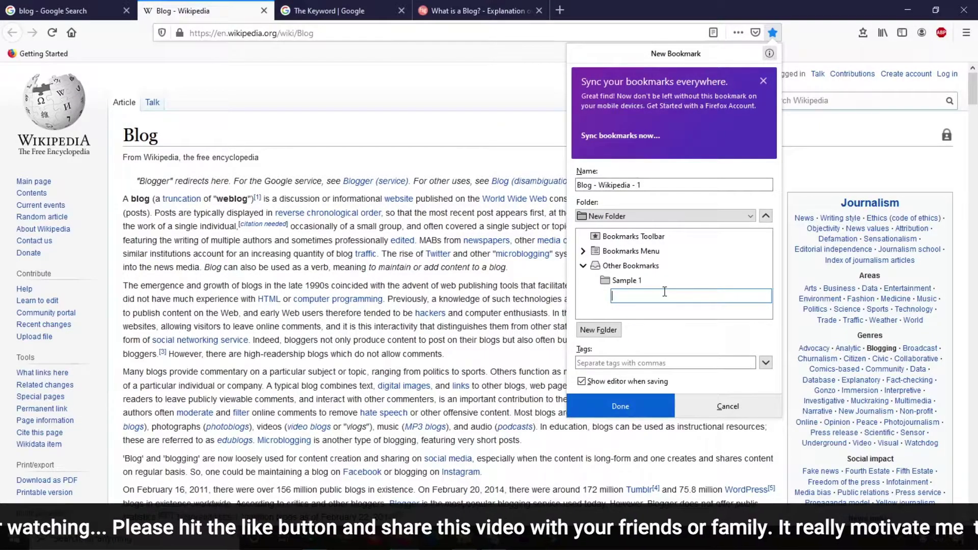
pyautogui.write('Ex[')
pyautogui.write('port')
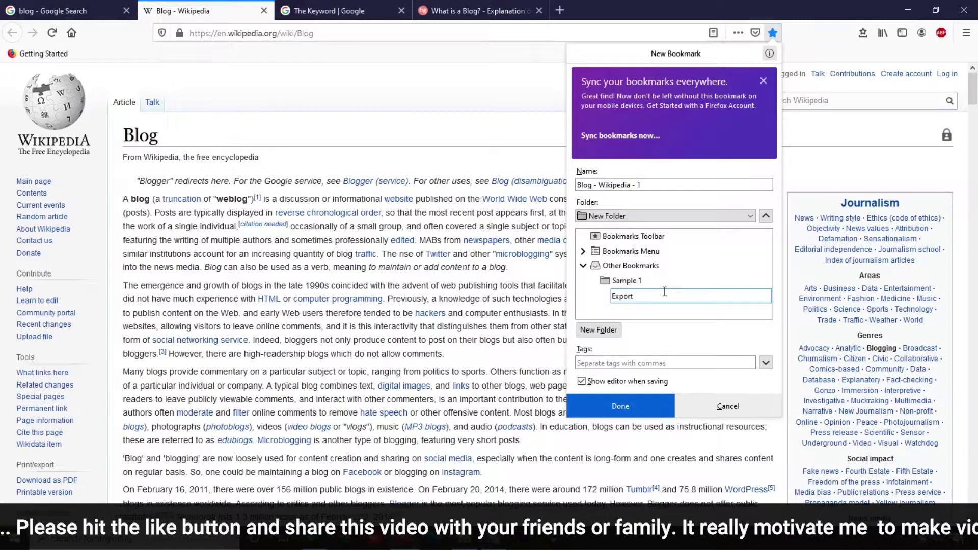
pyautogui.write(' - ')
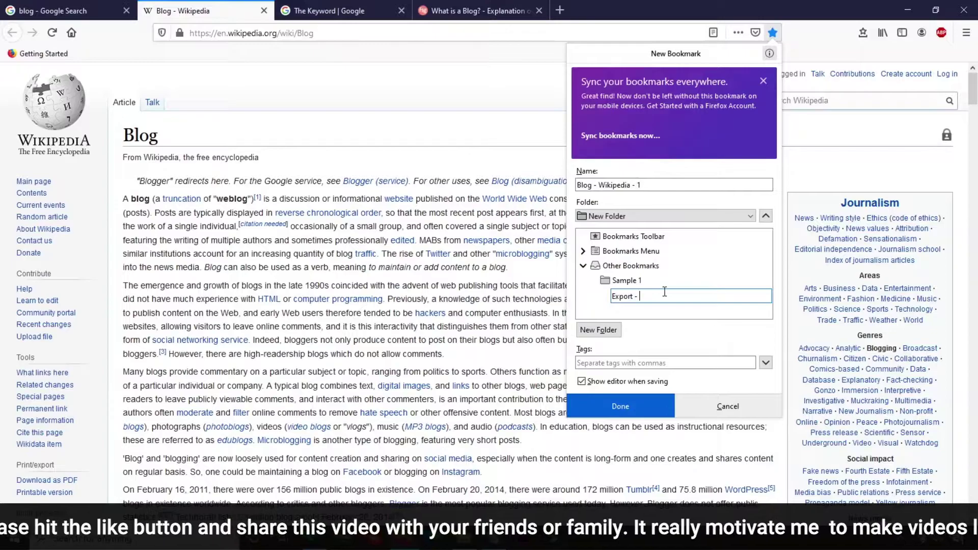
pyautogui.write('My Websites')
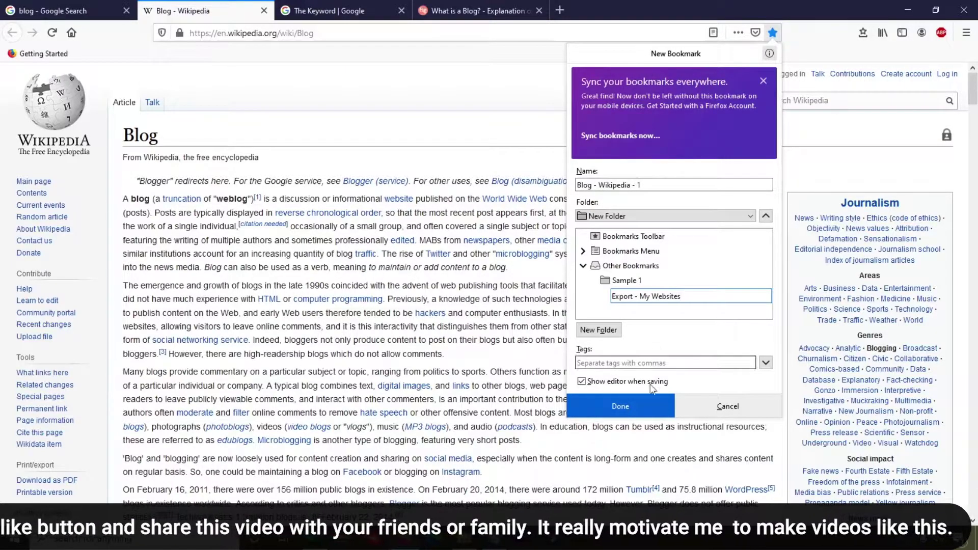
# - Save the Wikipedia bookmark into Export - My Websites, then recheck and close its details
pyautogui.click(625, 407)
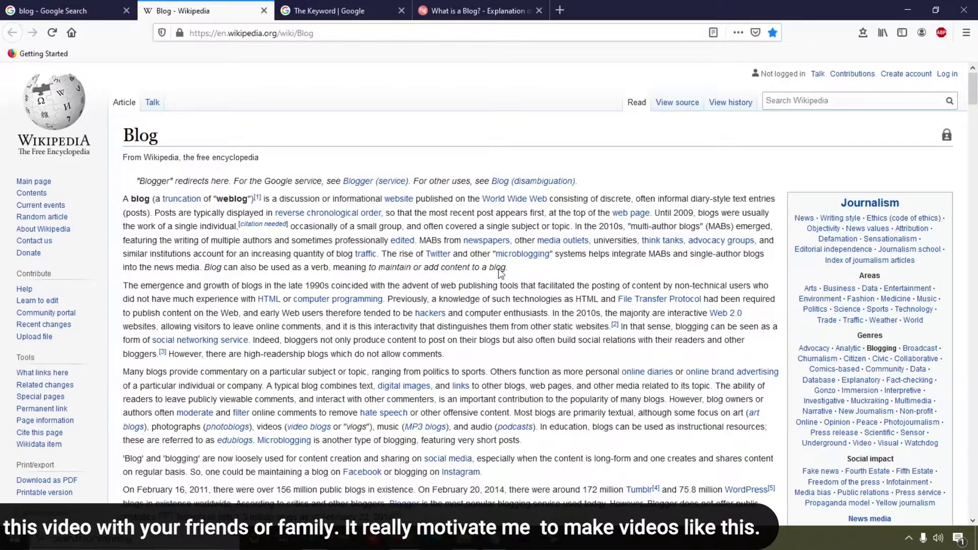
pyautogui.click(772, 36)
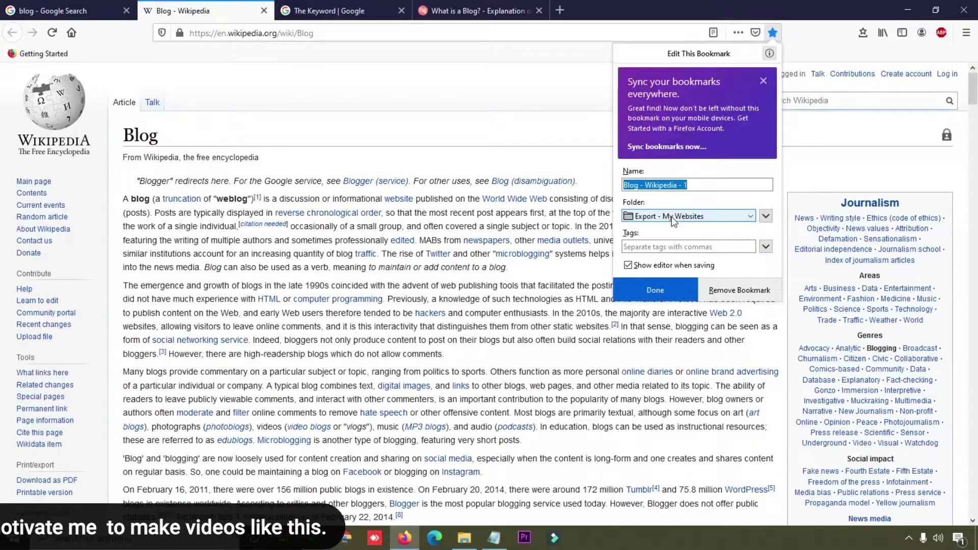
pyautogui.click(318, 55)
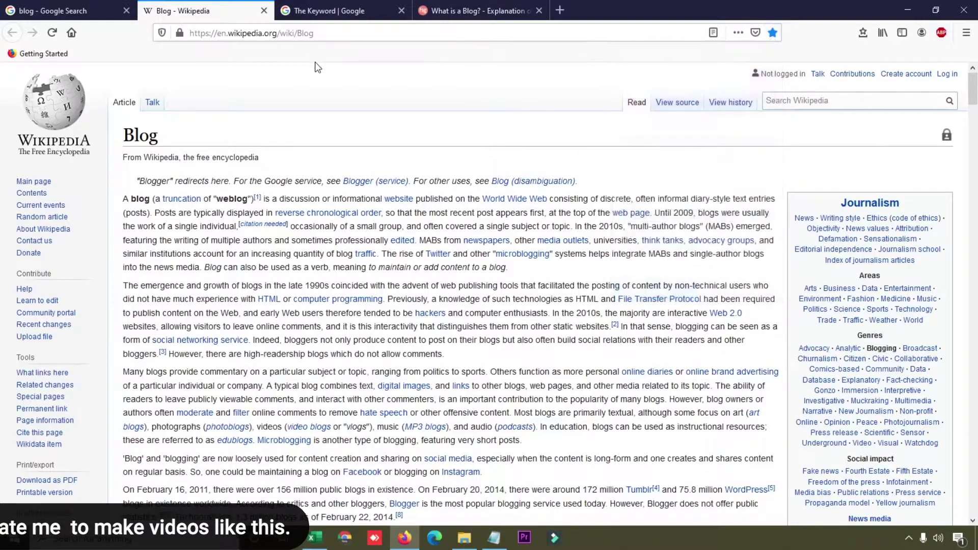
# - Bookmark The Keyword | Google page into the Export - My Websites folder
pyautogui.click(327, 11)
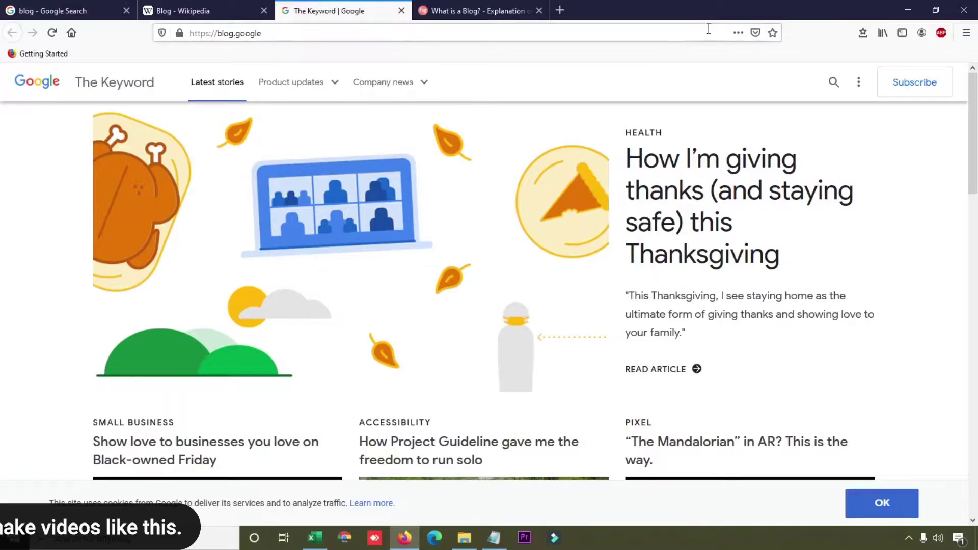
pyautogui.click(774, 33)
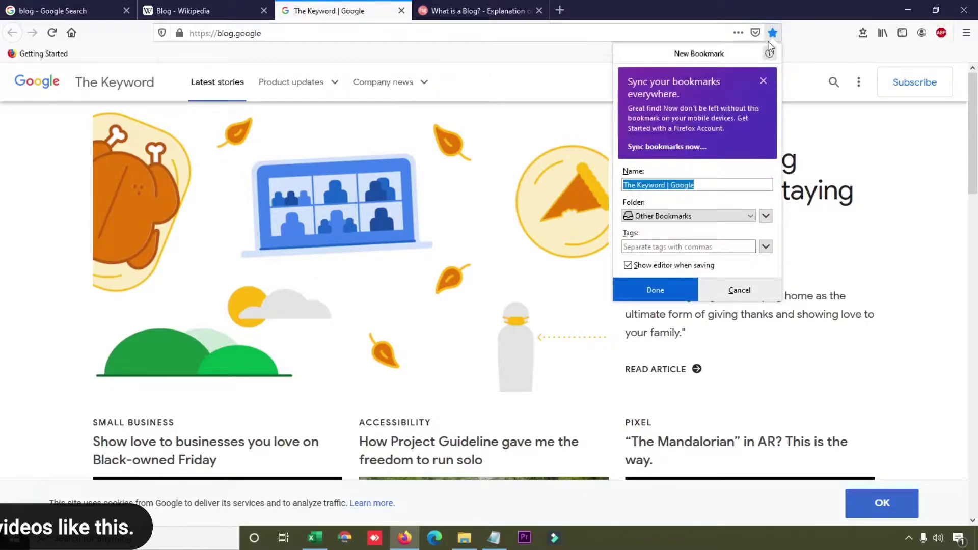
pyautogui.click(748, 216)
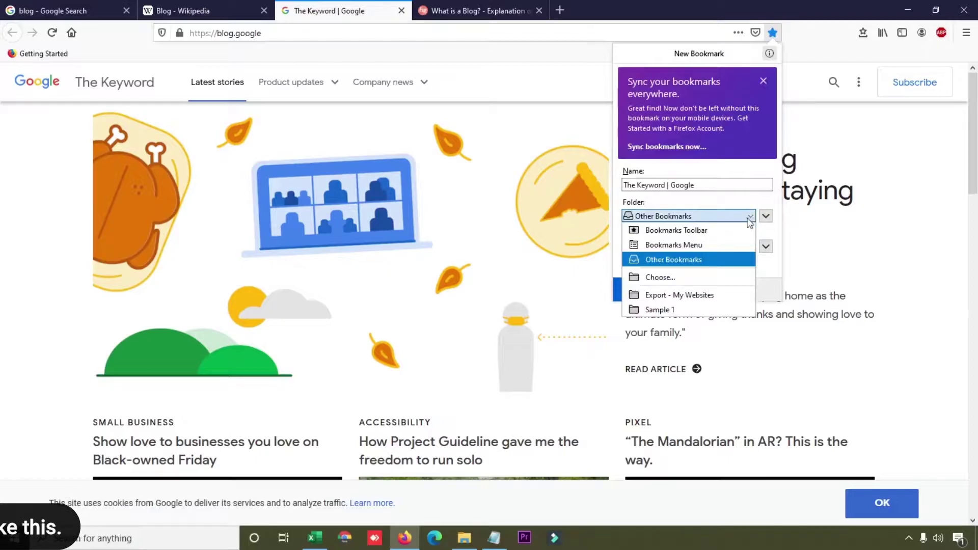
pyautogui.click(685, 295)
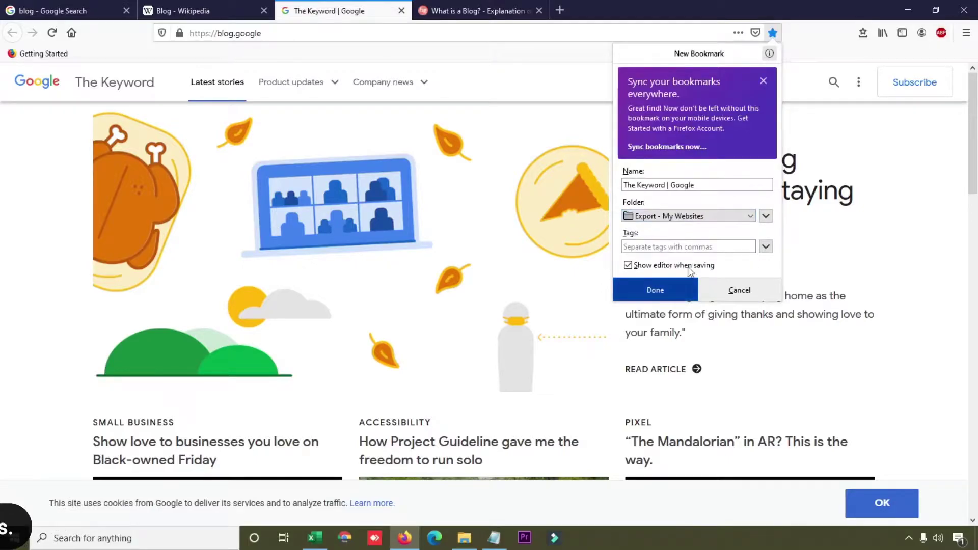
pyautogui.click(659, 290)
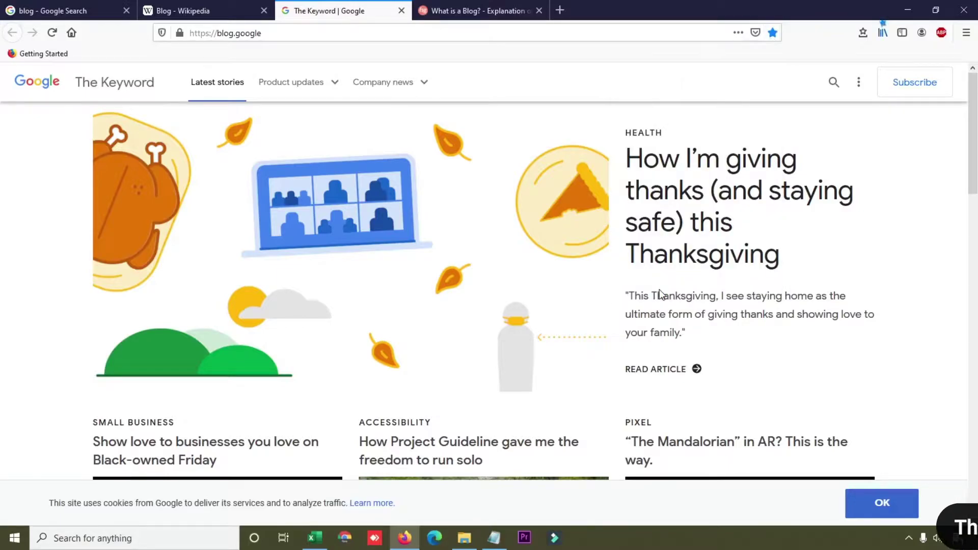
pyautogui.click(491, 9)
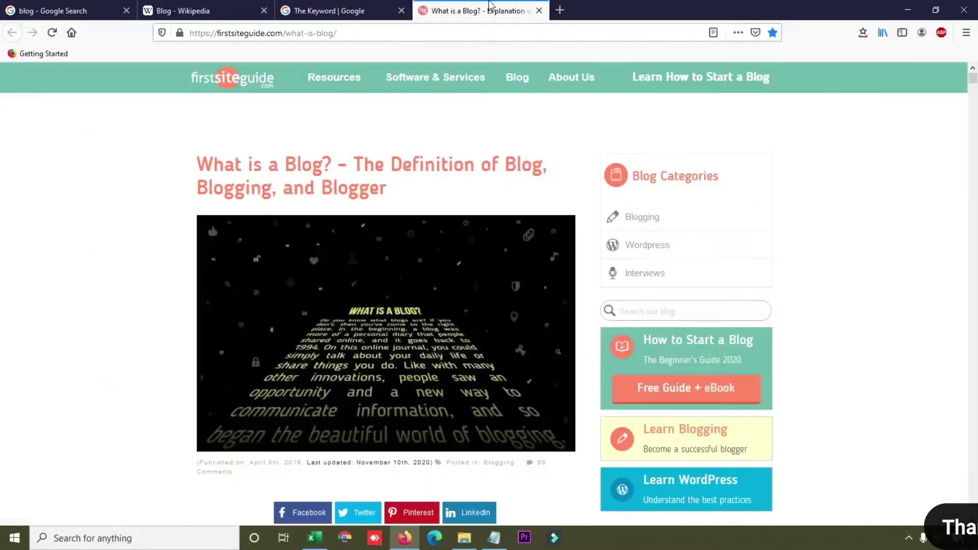
# - Bookmark the What is a Blog? page into Export - My Websites, then return to Wikipedia
pyautogui.click(772, 33)
pyautogui.click(749, 217)
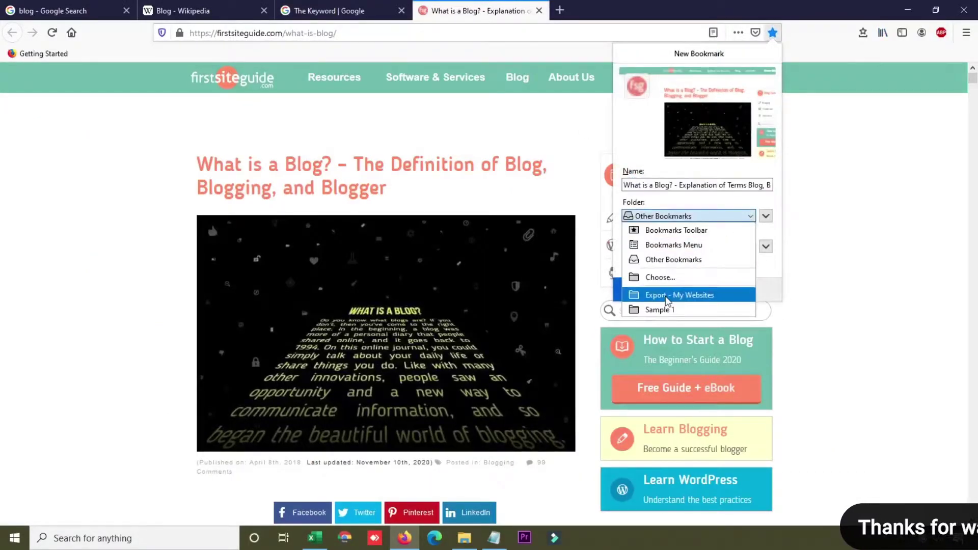
pyautogui.click(714, 293)
pyautogui.click(665, 296)
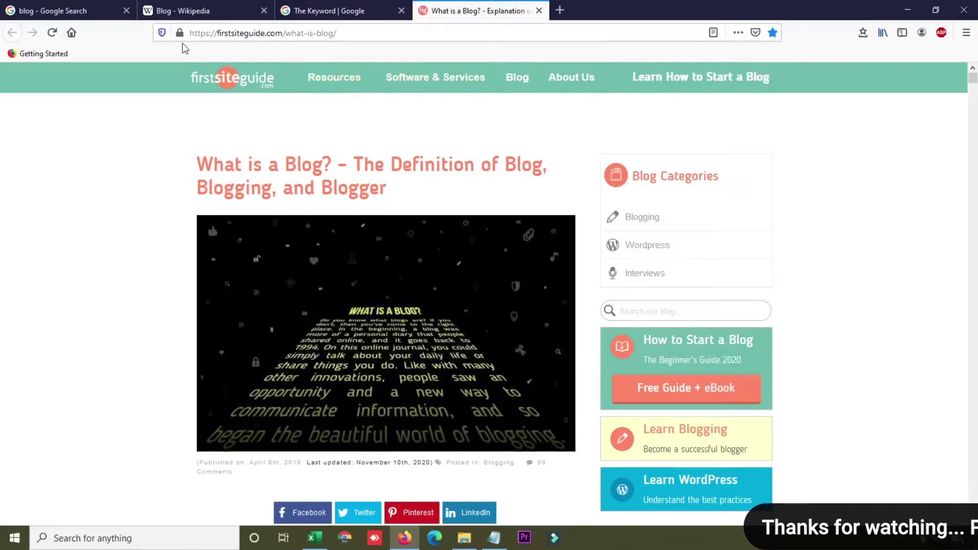
pyautogui.click(186, 6)
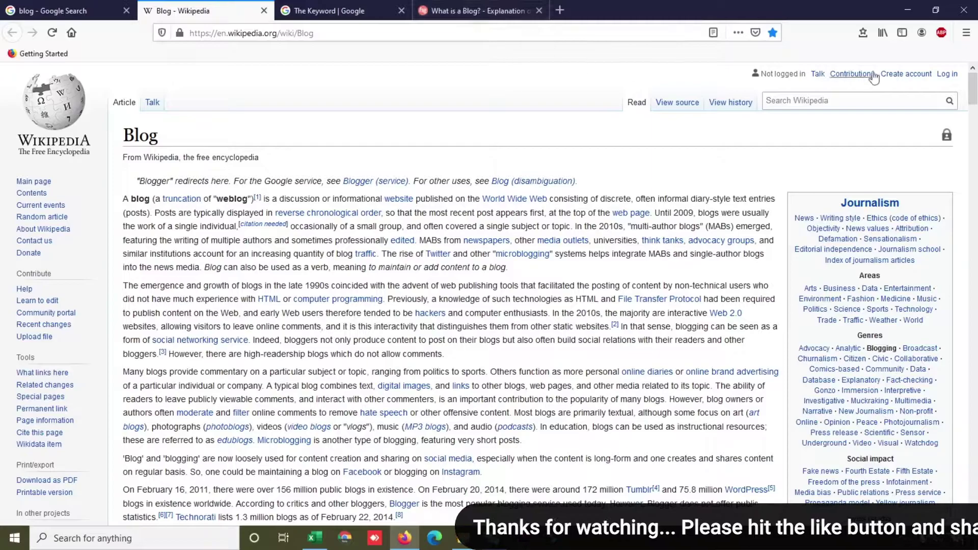
# - Show the Bookmarks sidebar via Library > Bookmarks > Bookmarking Tools
pyautogui.click(884, 34)
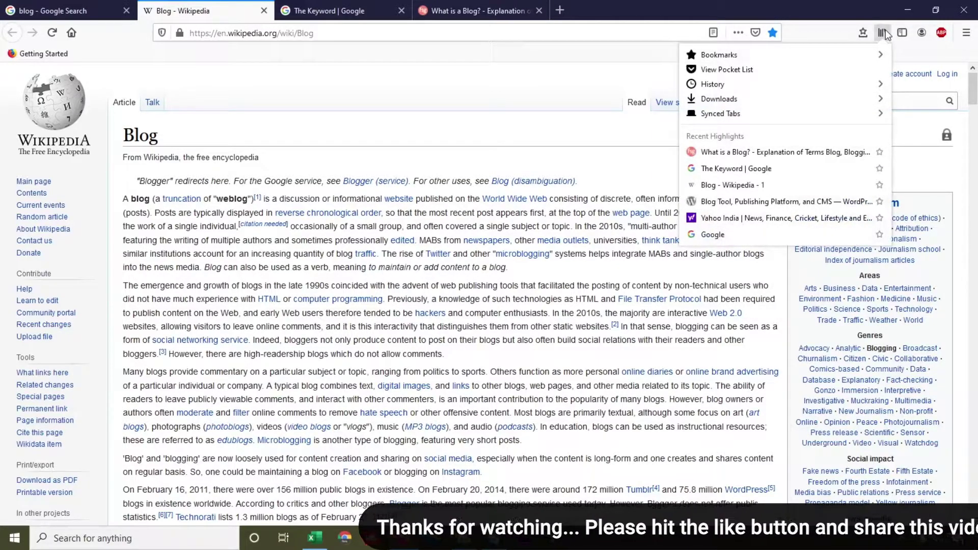
pyautogui.click(803, 54)
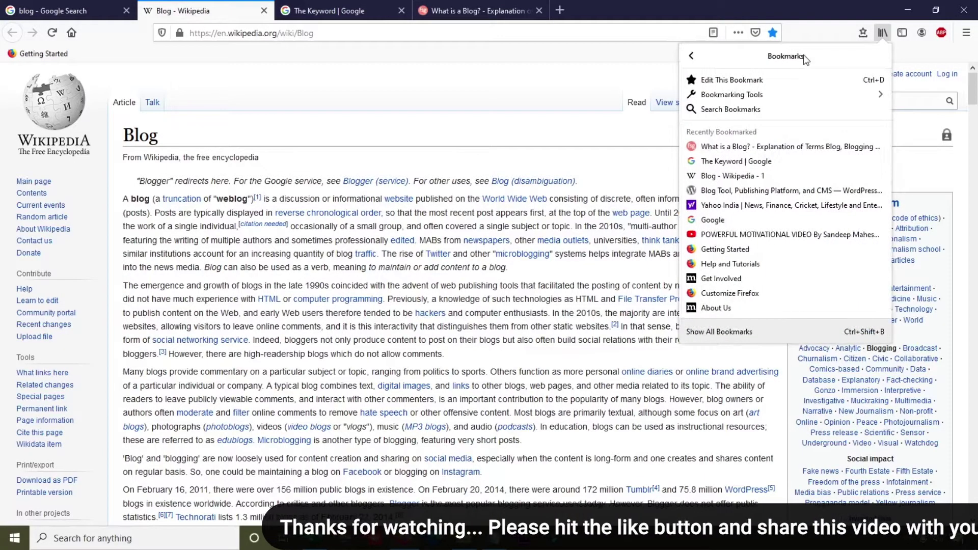
pyautogui.click(771, 95)
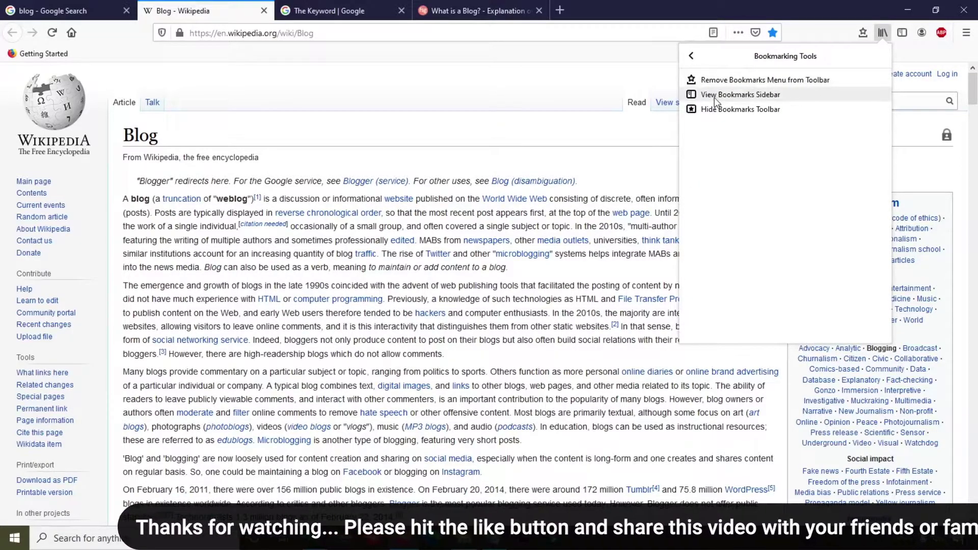
pyautogui.click(756, 96)
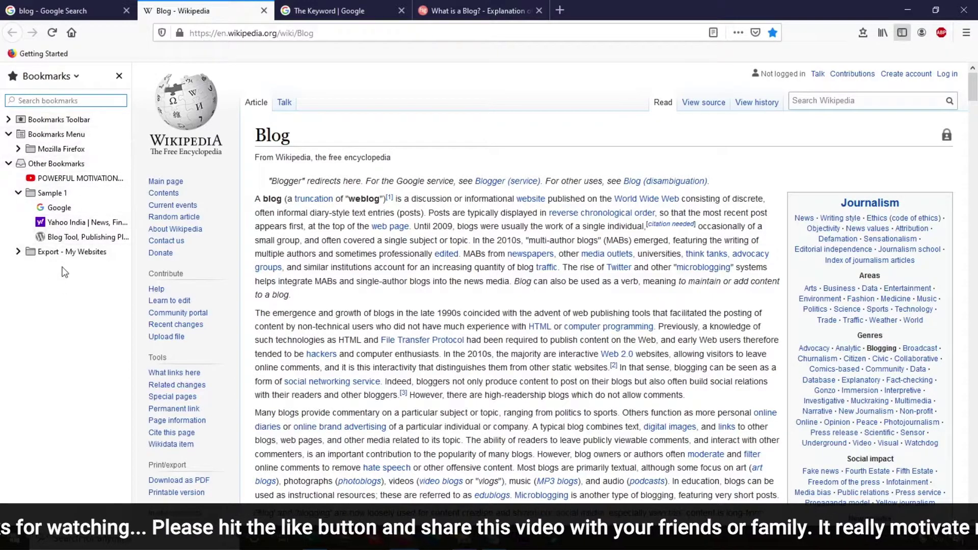
pyautogui.click(73, 79)
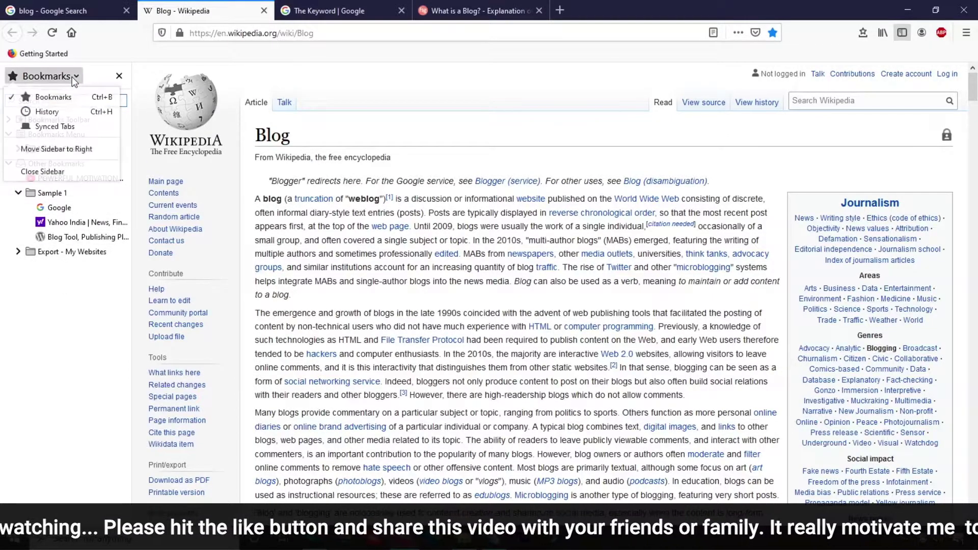
pyautogui.click(74, 79)
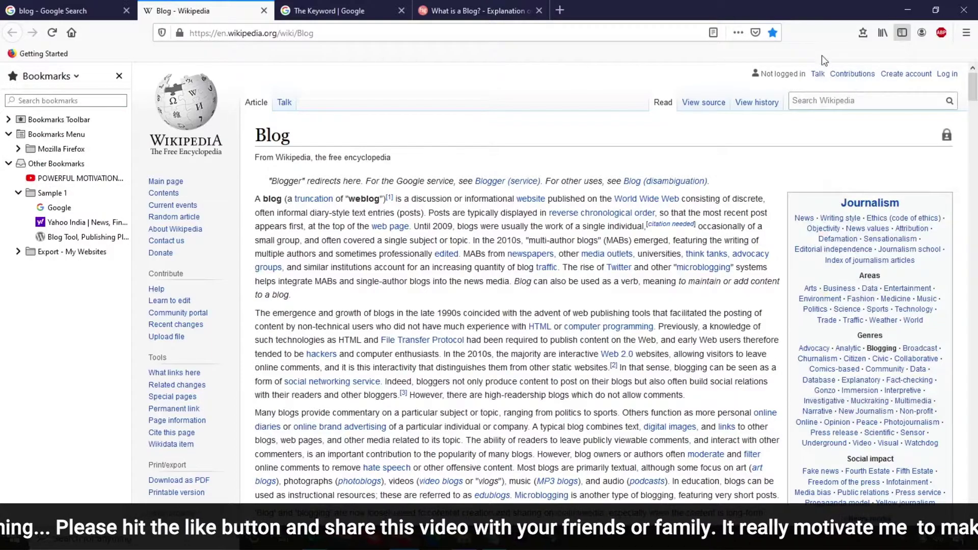
# - Choose Show All Bookmarks from the bookmarks toolbar menu to open the Library
pyautogui.click(863, 33)
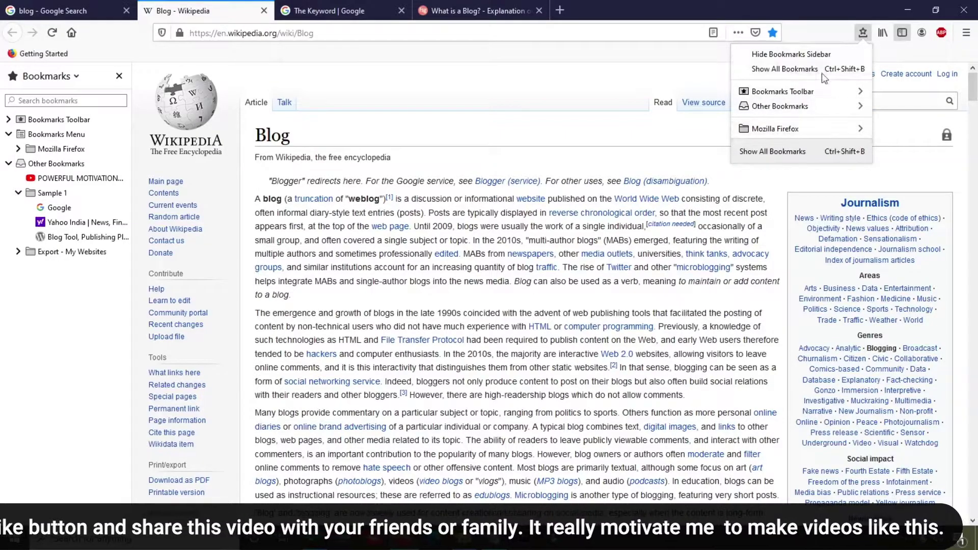
pyautogui.click(797, 151)
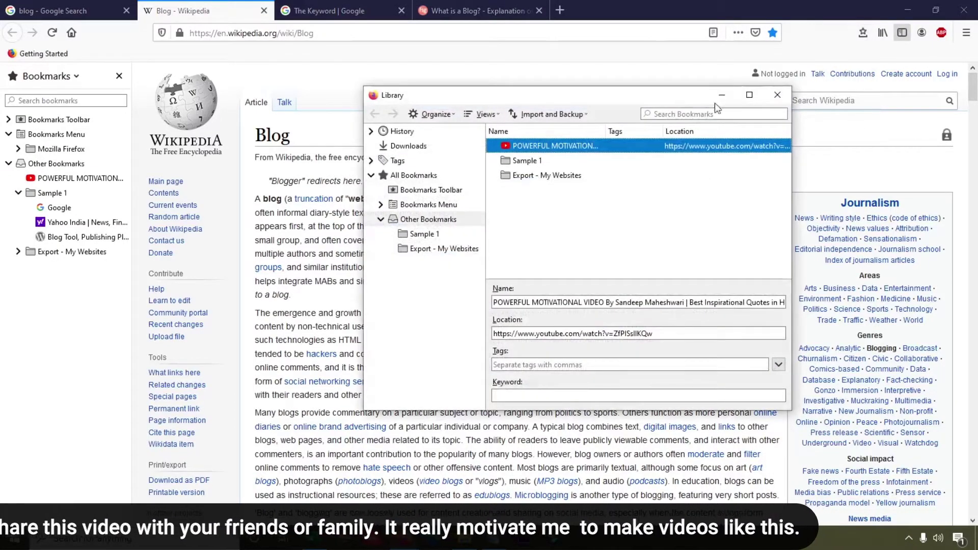
# - Select All Bookmarks, then Export - My Websites, to list its three saved pages
pyautogui.moveTo(665, 96); pyautogui.dragTo(671, 81)
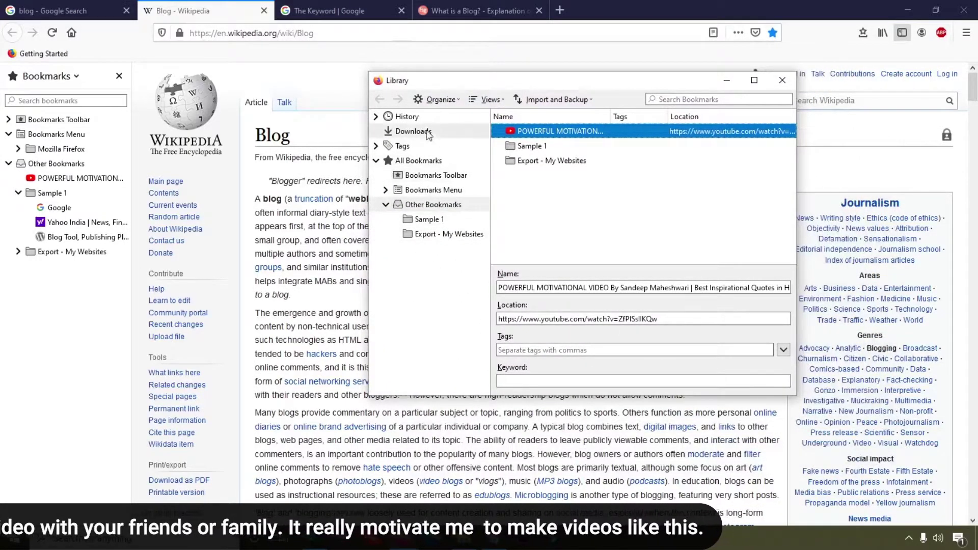
pyautogui.click(432, 161)
pyautogui.click(425, 233)
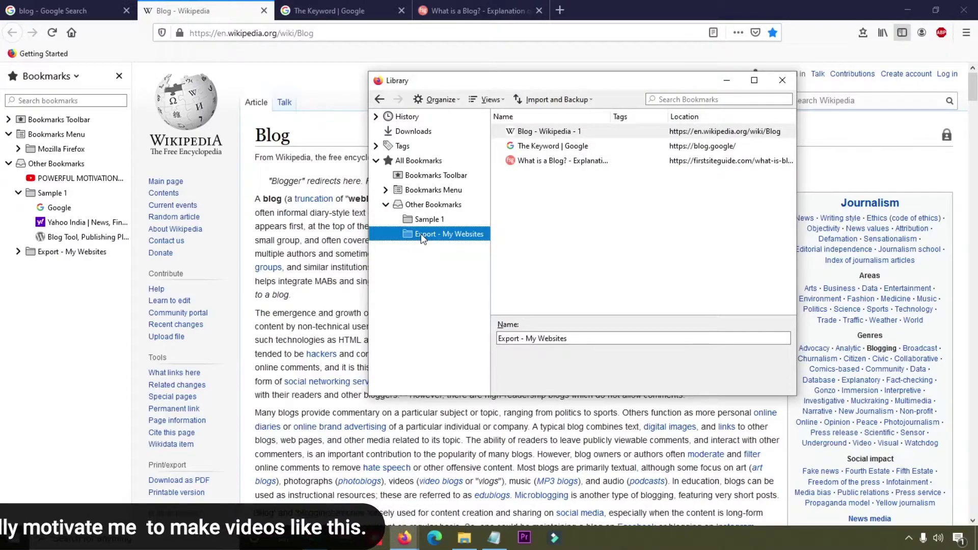
pyautogui.click(428, 162)
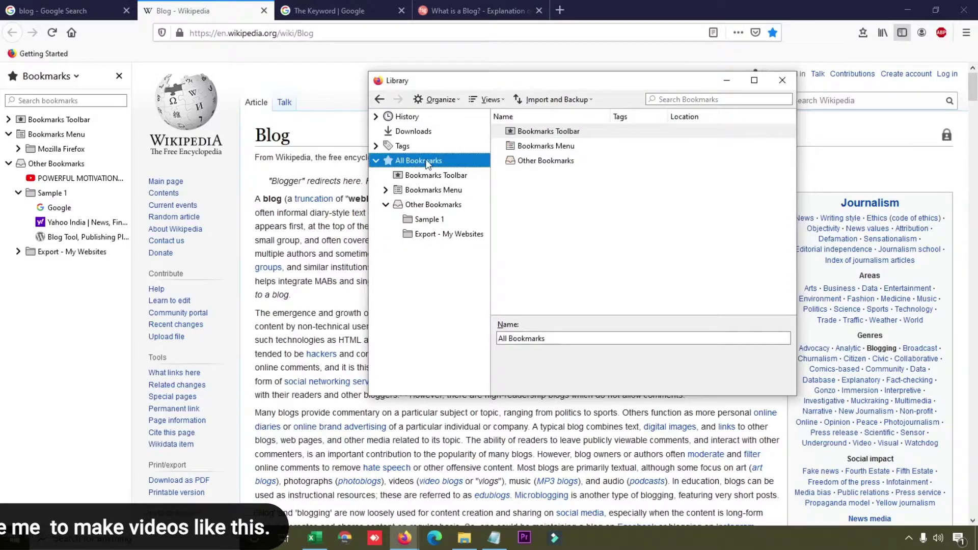
pyautogui.click(427, 240)
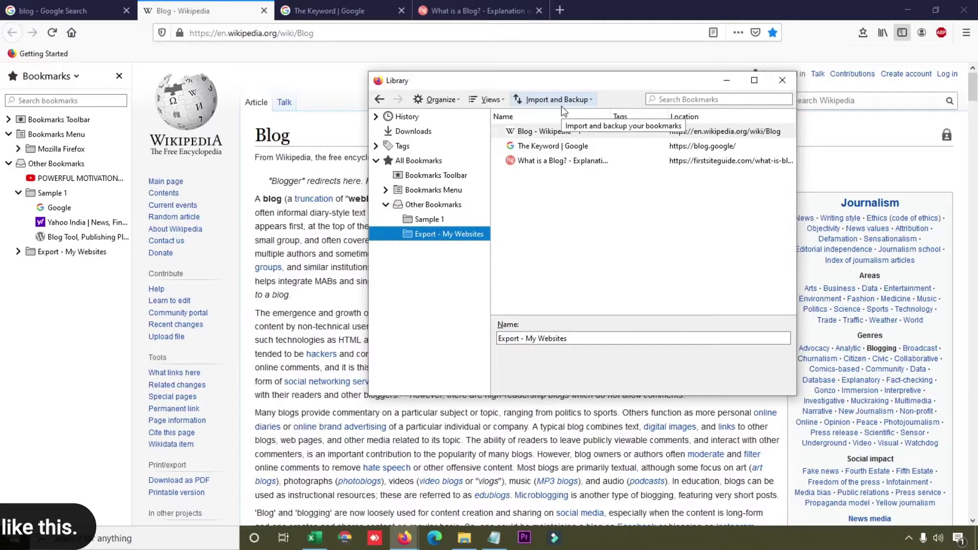
# - Export all bookmarks to an HTML file saved as bookmarks.html on the Desktop
pyautogui.click(592, 101)
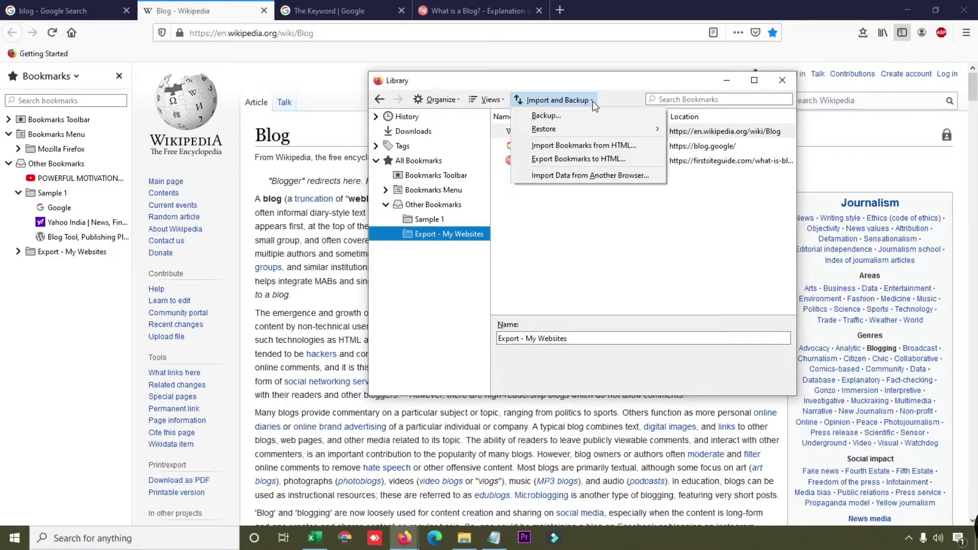
pyautogui.click(561, 159)
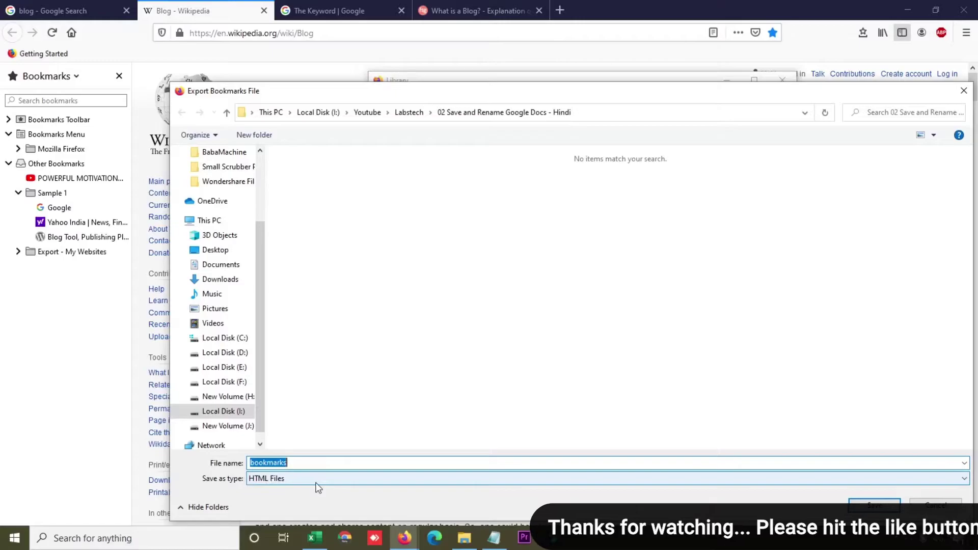
pyautogui.click(224, 251)
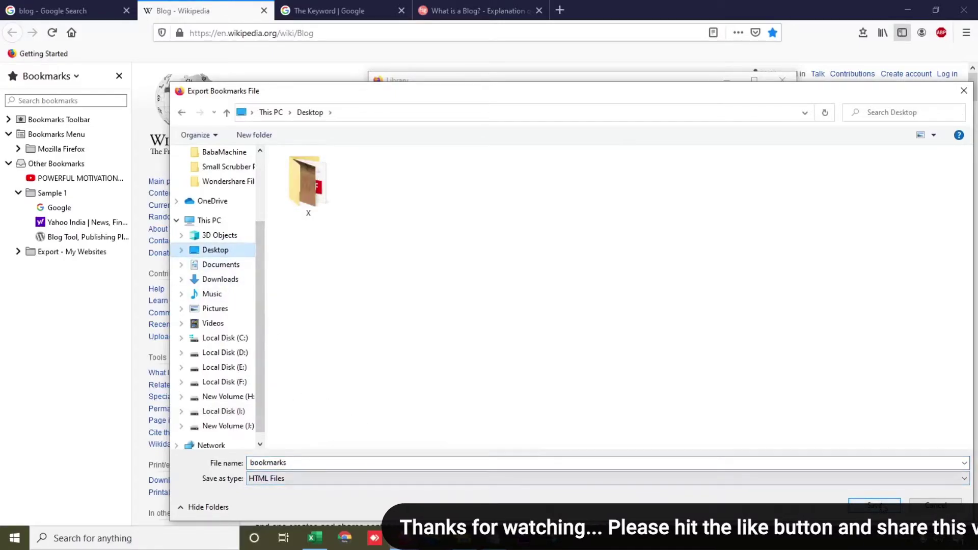
pyautogui.click(883, 507)
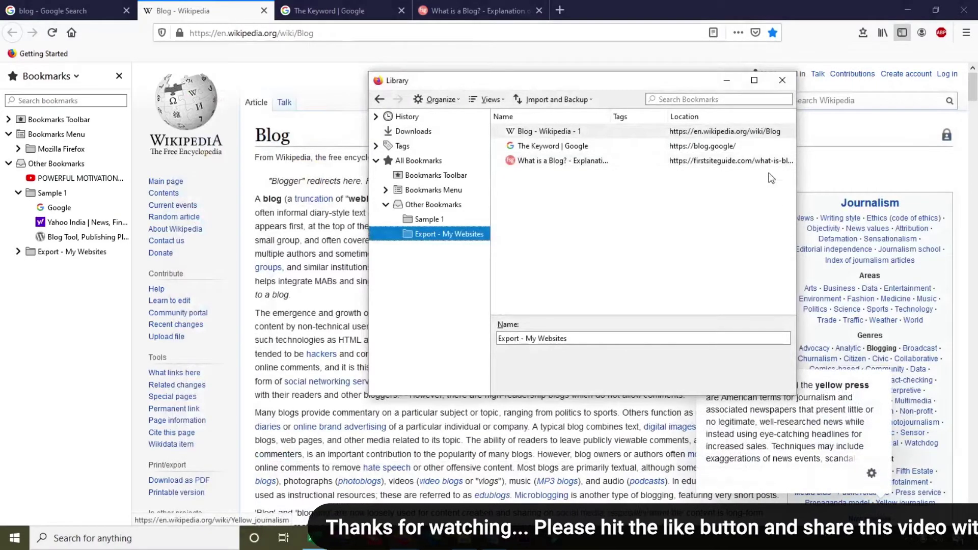
# - Close the Library and open the desktop's bookmarks.html in Firefox to view the exported folders
pyautogui.click(782, 80)
pyautogui.click(904, 4)
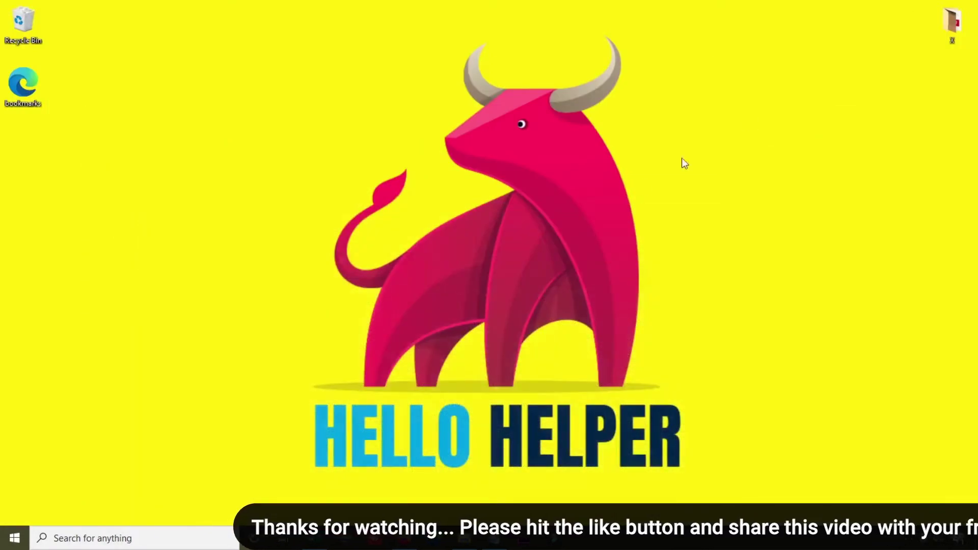
pyautogui.moveTo(23, 87)
pyautogui.mouseDown()
pyautogui.moveTo(59, 87)
pyautogui.moveTo(22, 90)
pyautogui.mouseUp()
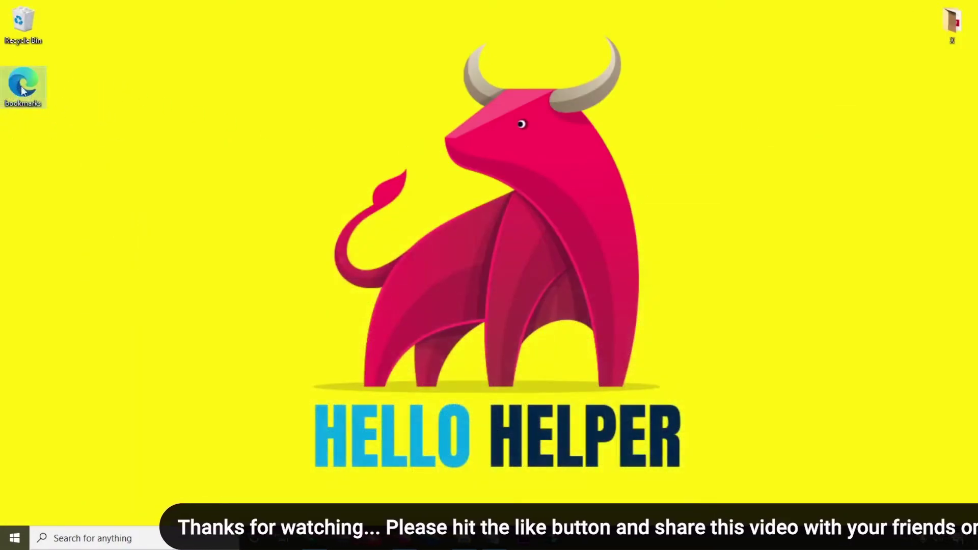
pyautogui.rightClick(23, 90)
pyautogui.click(51, 81)
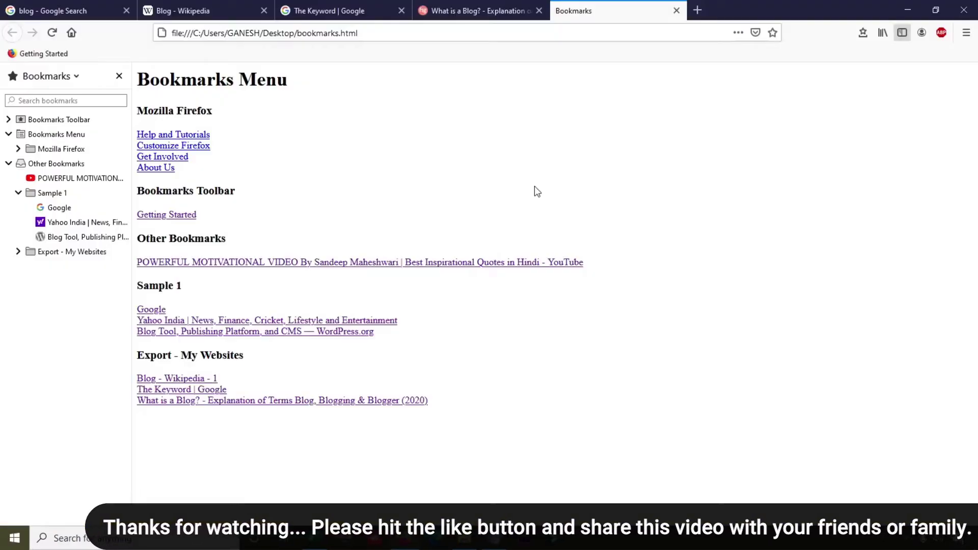